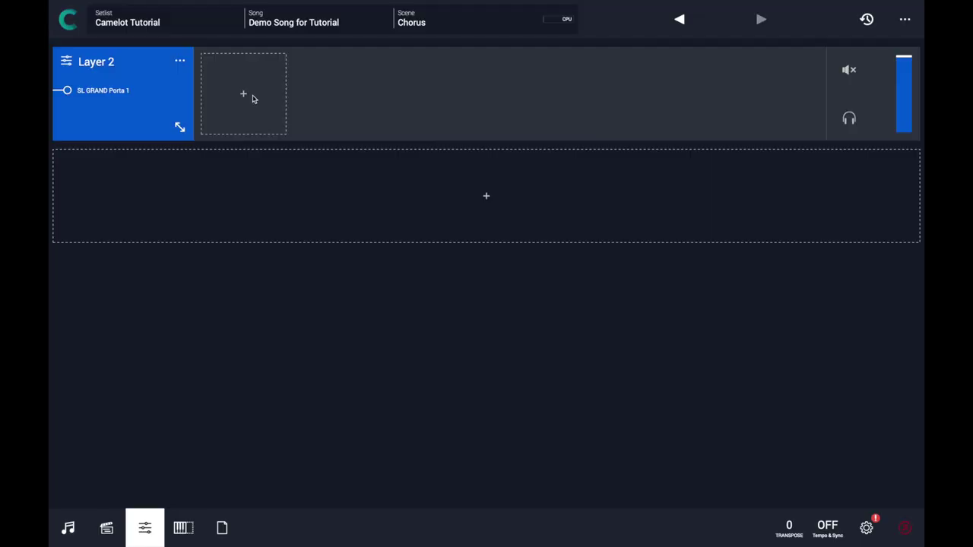
- Start adding a new item to Layer 2 to bring up the item type choices
left_click(244, 95)
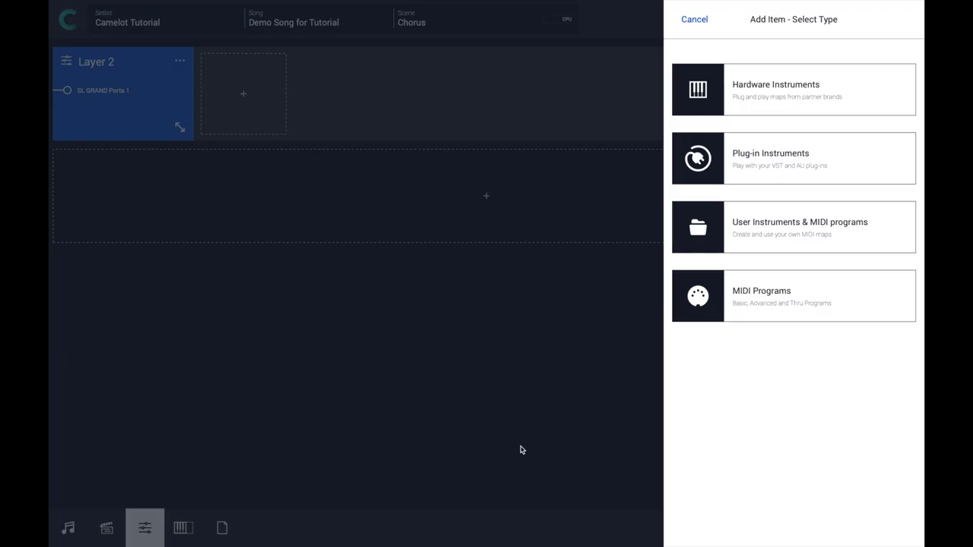
- Add a Studiologic Numa Compact 2X hardware instrument to Layer 2, starting on GRAND PNO
left_click(701, 84)
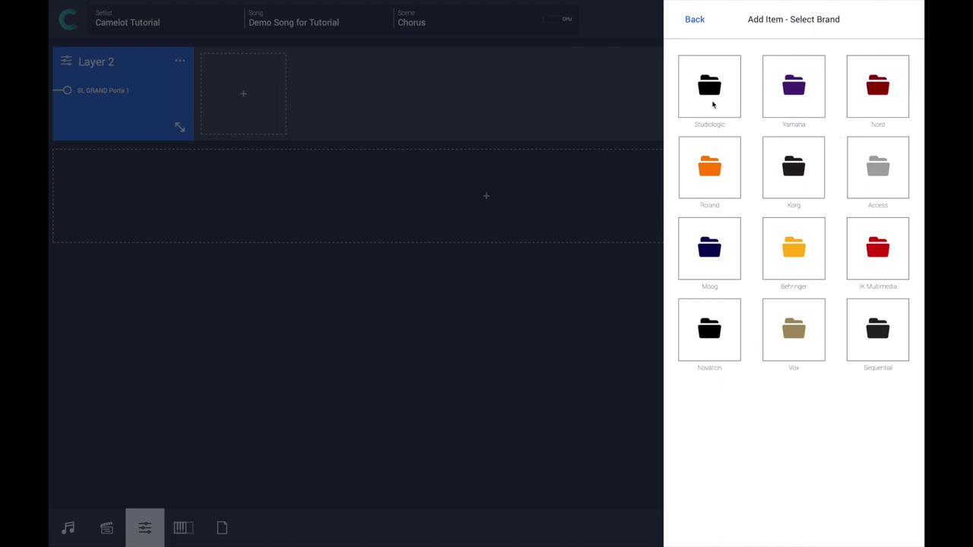
left_click(714, 105)
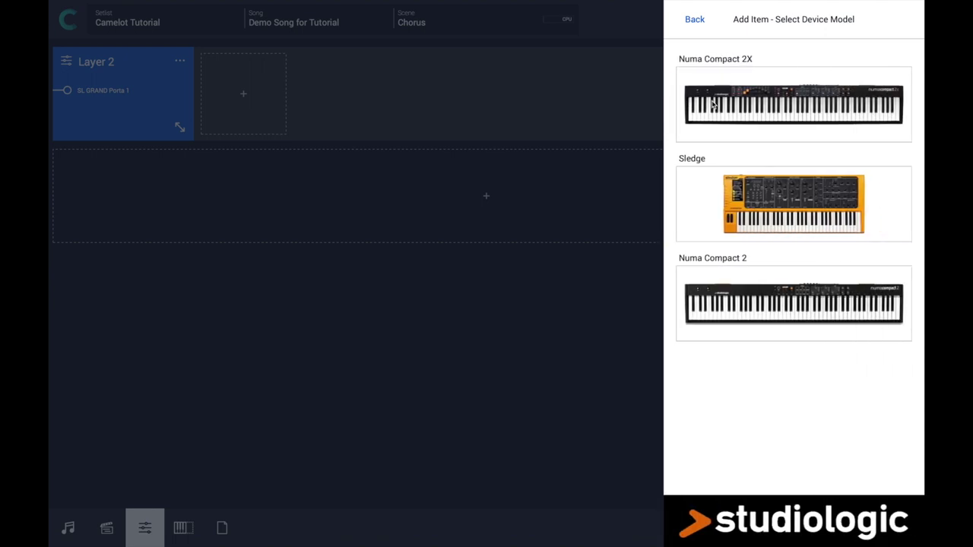
left_click(781, 110)
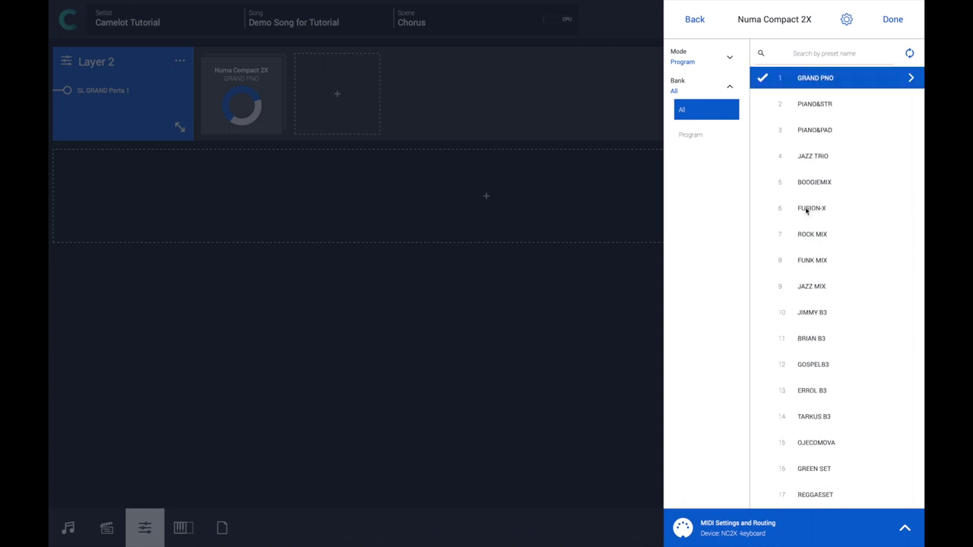
- Audition the FUSION-X, GRAND PNO, ROCK MIX and GOSPELB3 presets on the Numa Compact 2X
left_click(807, 211)
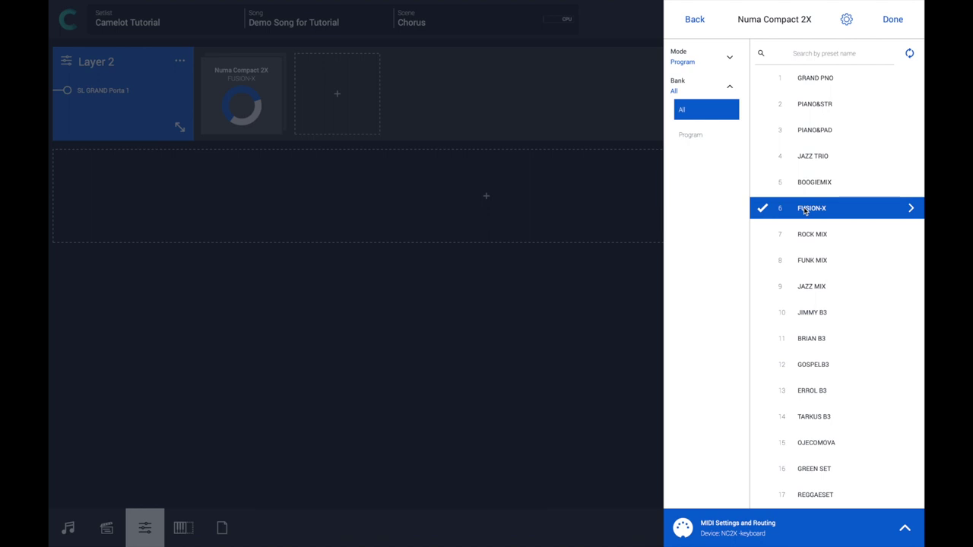
left_click(830, 80)
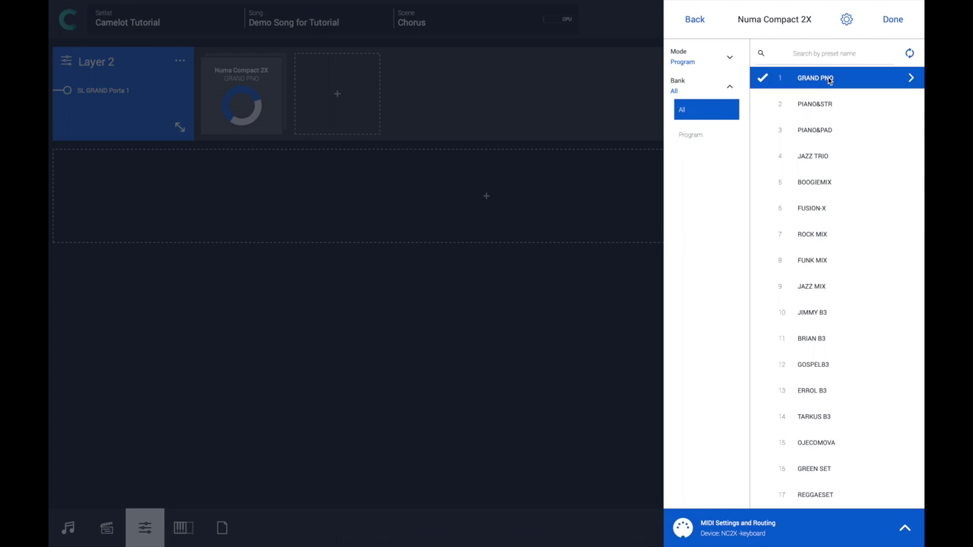
left_click(828, 237)
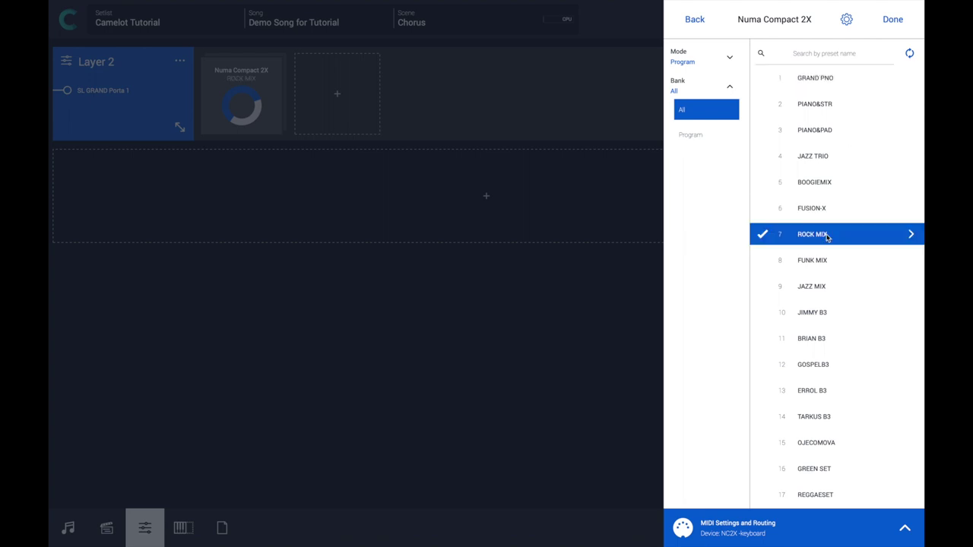
left_click(834, 366)
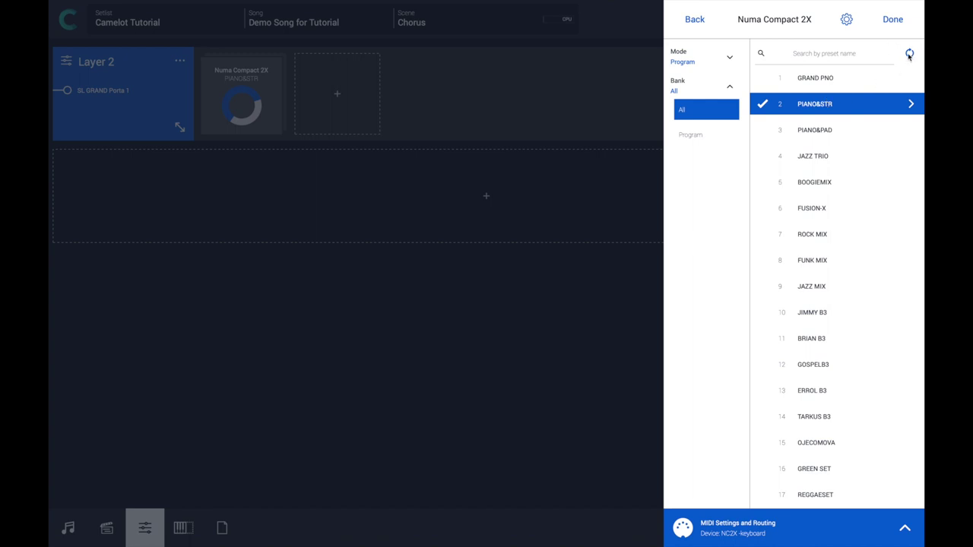
- Reload the Numa Compact 2X presets from the keyboard, then audition FUSION-X, BRIAN B3 and ZORBAMOOD
left_click(910, 54)
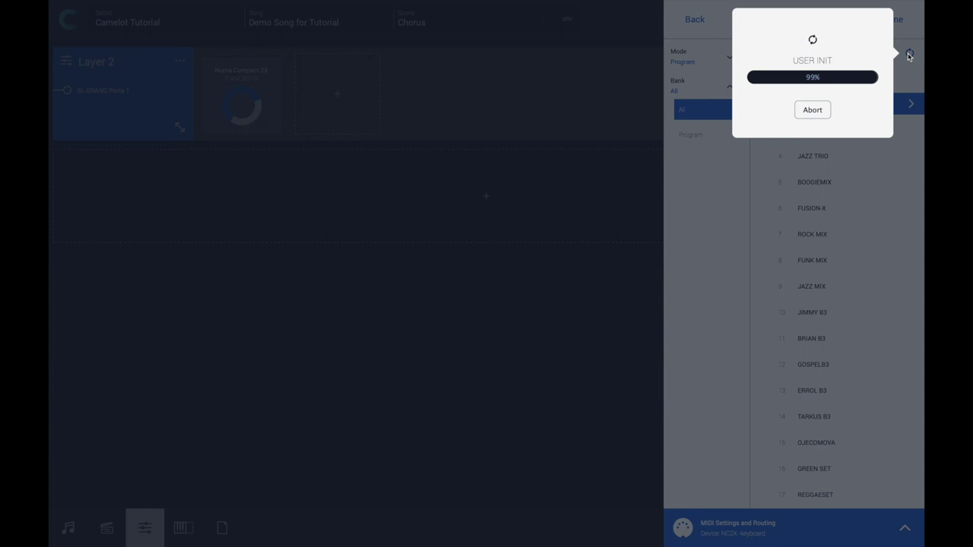
left_click(508, 314)
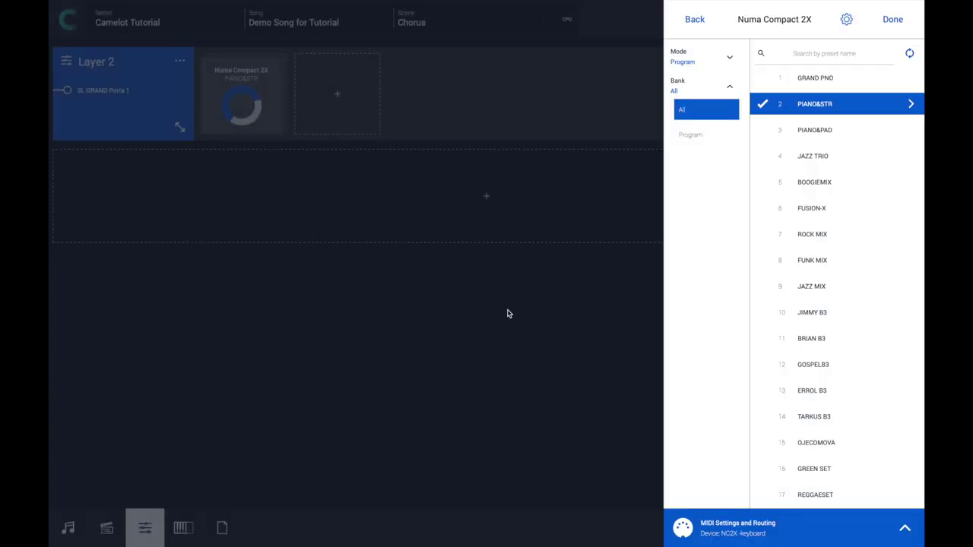
left_click(805, 205)
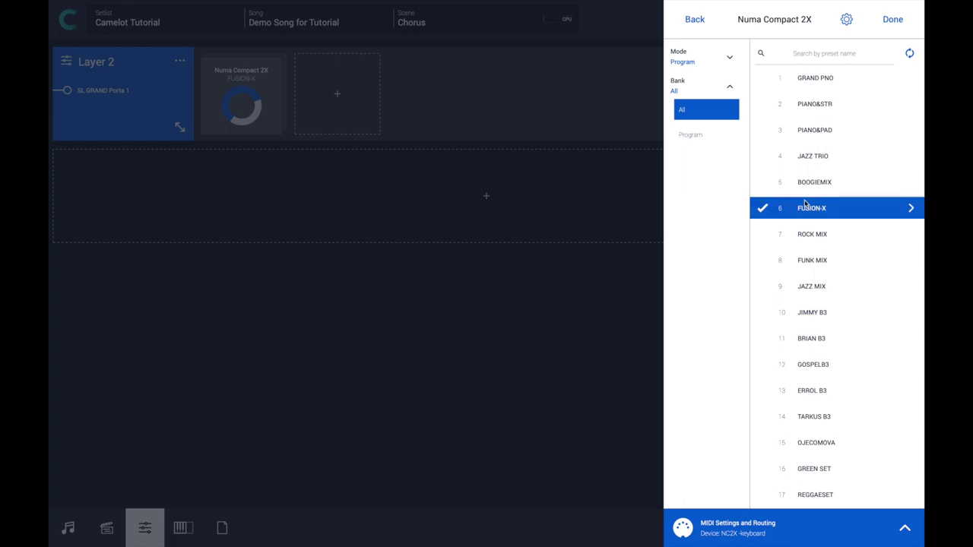
left_click(819, 332)
scroll(819, 331, "down", 10)
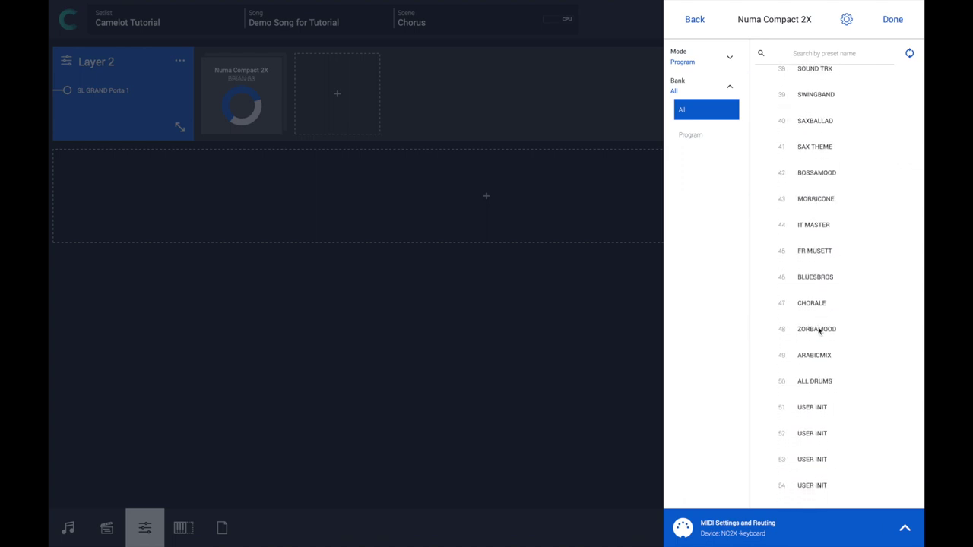
left_click(819, 331)
scroll(819, 328, "up", 10)
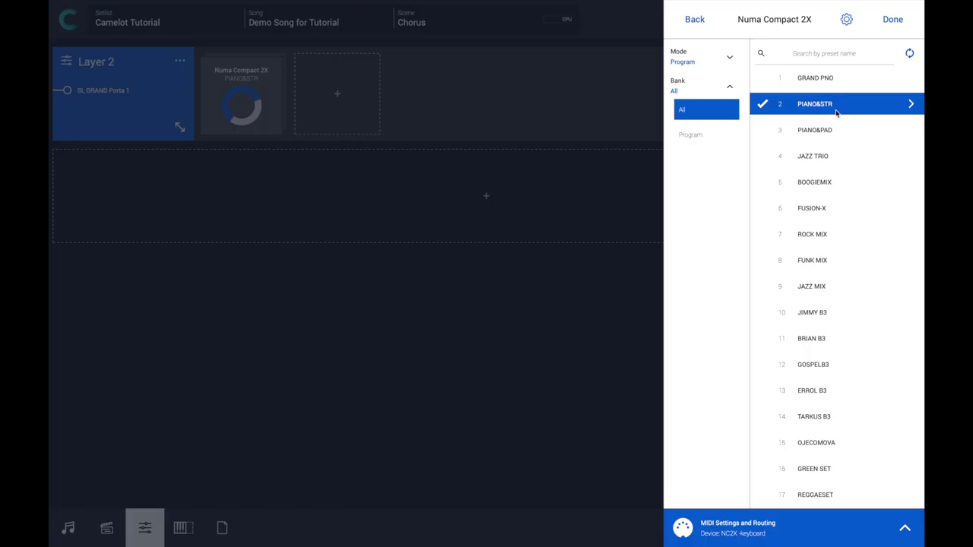
- Close the Numa Compact 2X preset panel, leaving PIANO&STR set in Layer 2
left_click(131, 132)
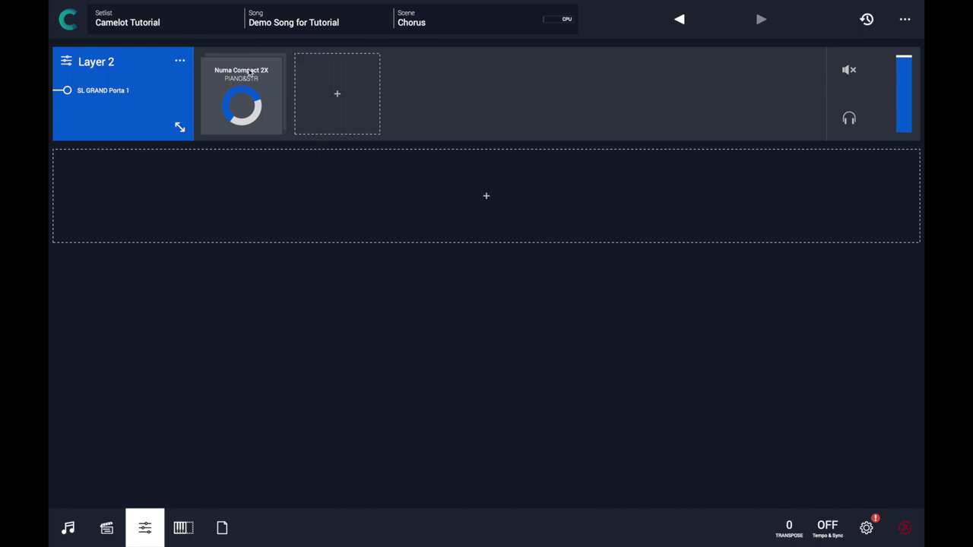
- Turn on Advanced MIDI Channel Routing for the Numa Compact 2X, mapping Channel 1 to outputs 1 and 2
left_click(250, 72)
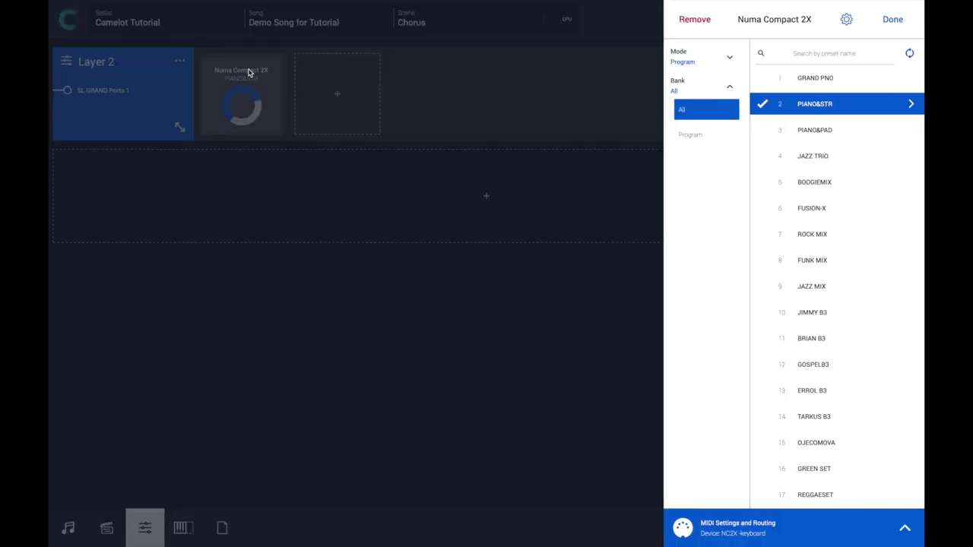
left_click(821, 539)
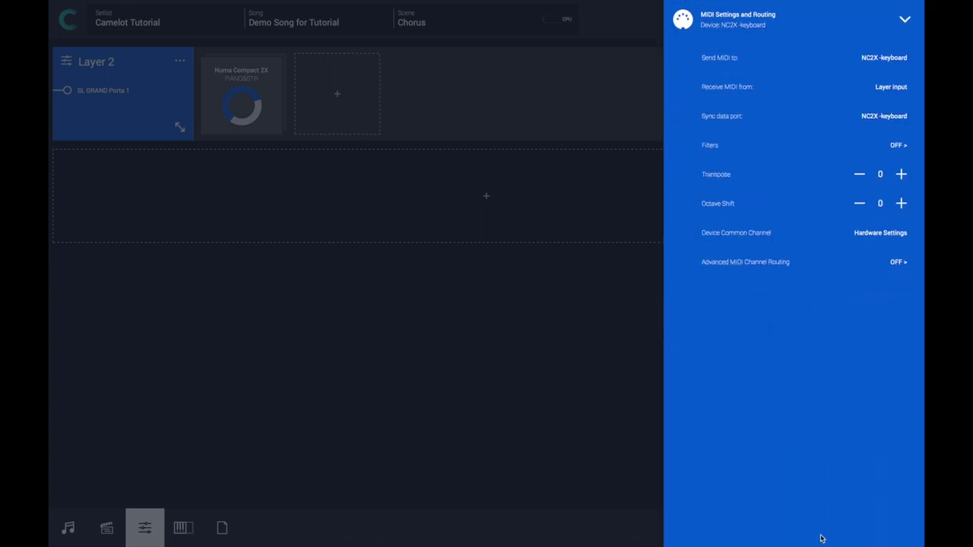
left_click(897, 263)
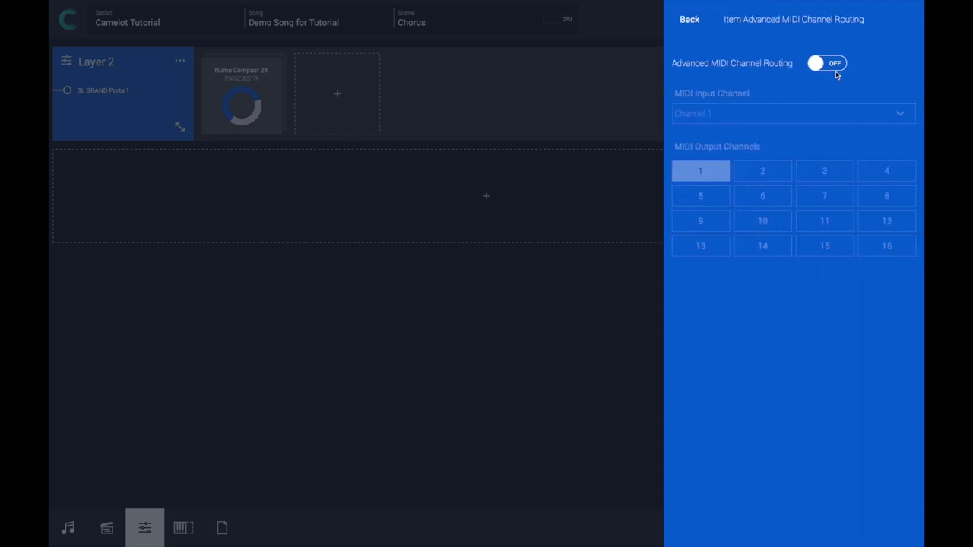
left_click(832, 65)
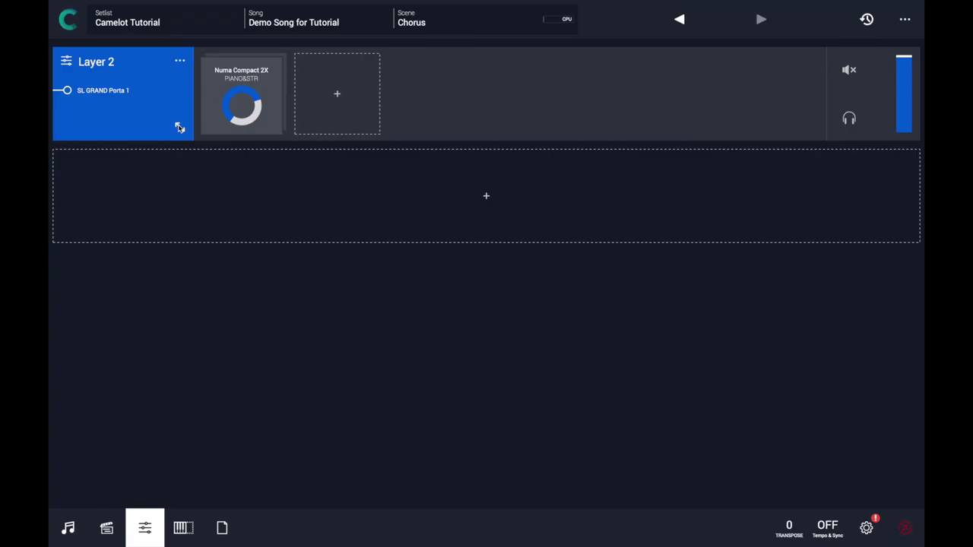
- Expand Layer 2 to show the Numa Compact 2X's CC 11 Expression, Upper and Lower part faders
left_click(178, 127)
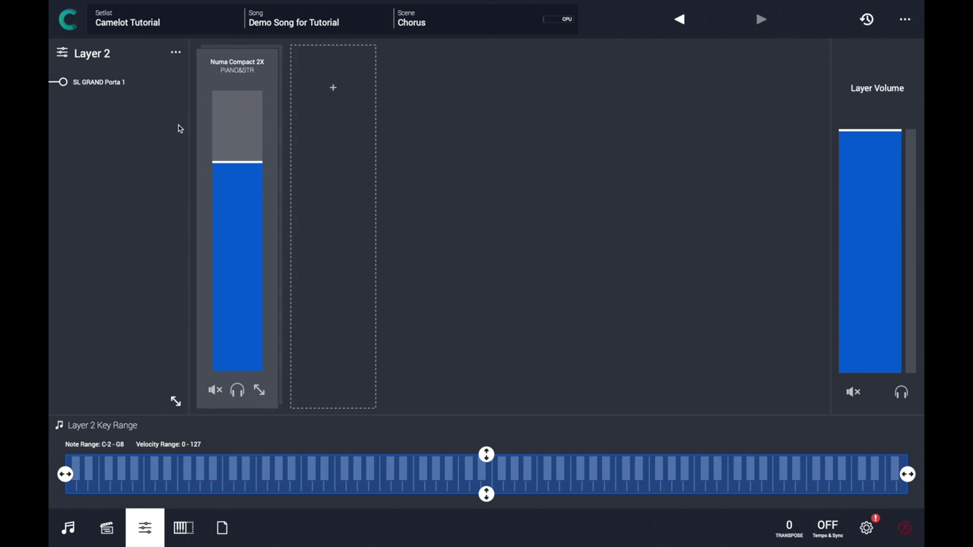
left_click(259, 391)
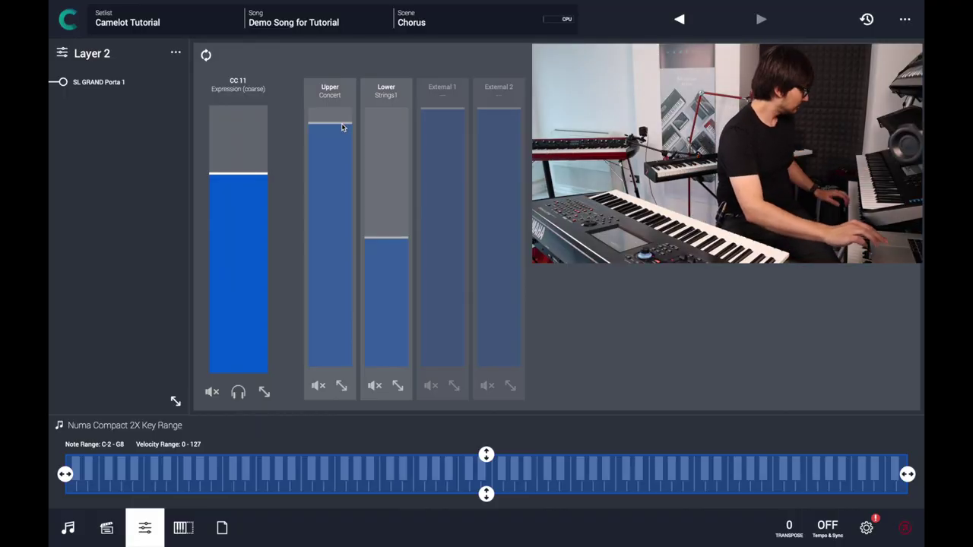
- Pull the Upper Concert fader down low and raise Lower Strings1 almost to full
left_click_drag(342, 127, 330, 283)
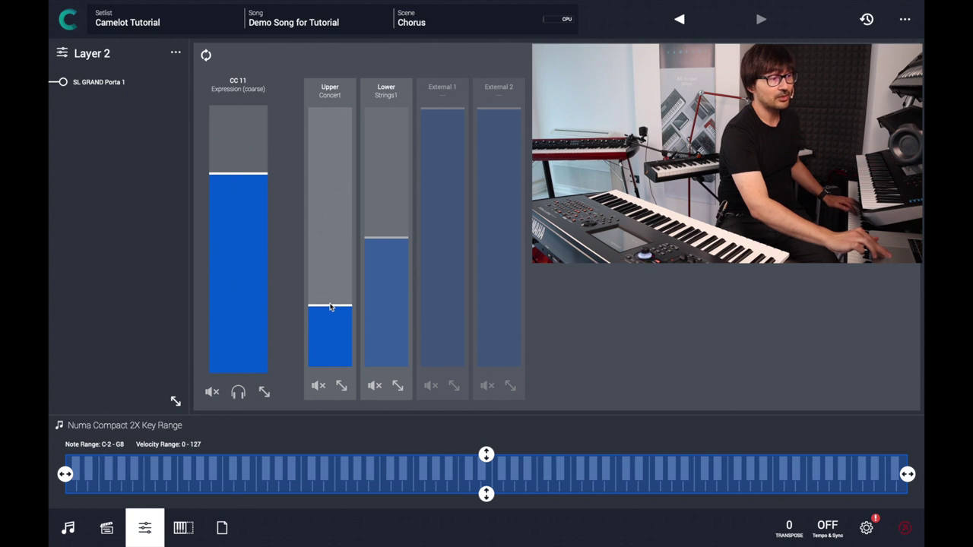
left_click_drag(330, 307, 332, 292)
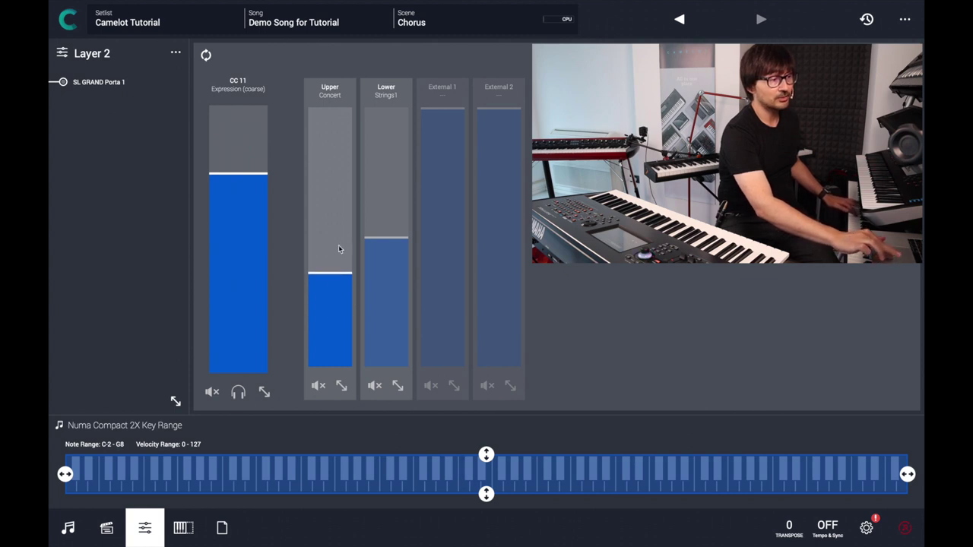
left_click_drag(340, 250, 339, 305)
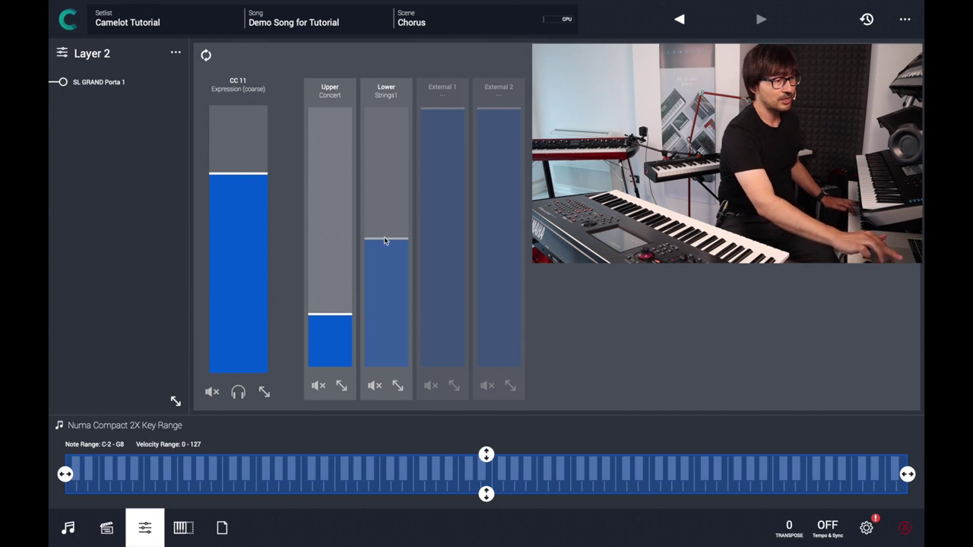
left_click_drag(384, 241, 393, 168)
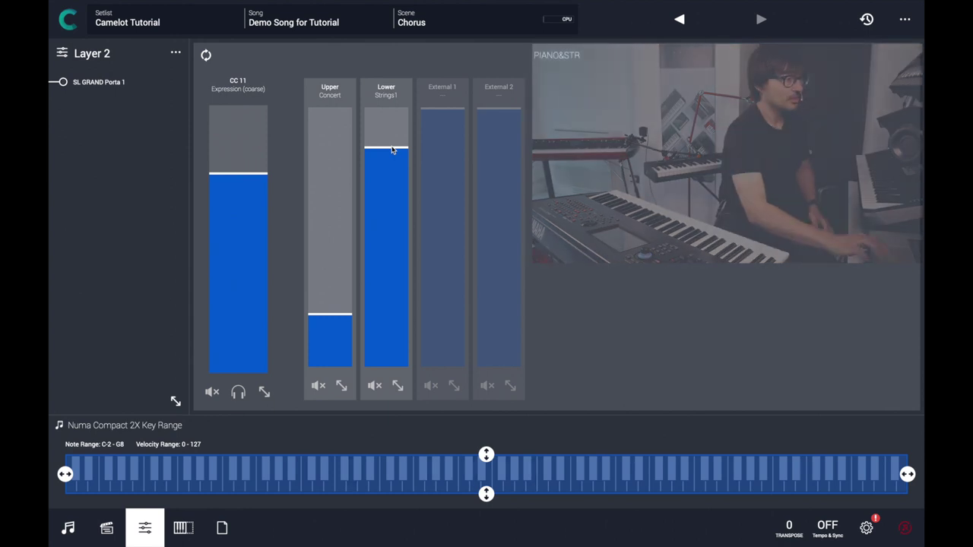
- Switch the Upper part to the DxFm1 preset and raise its fader high
left_click(330, 91)
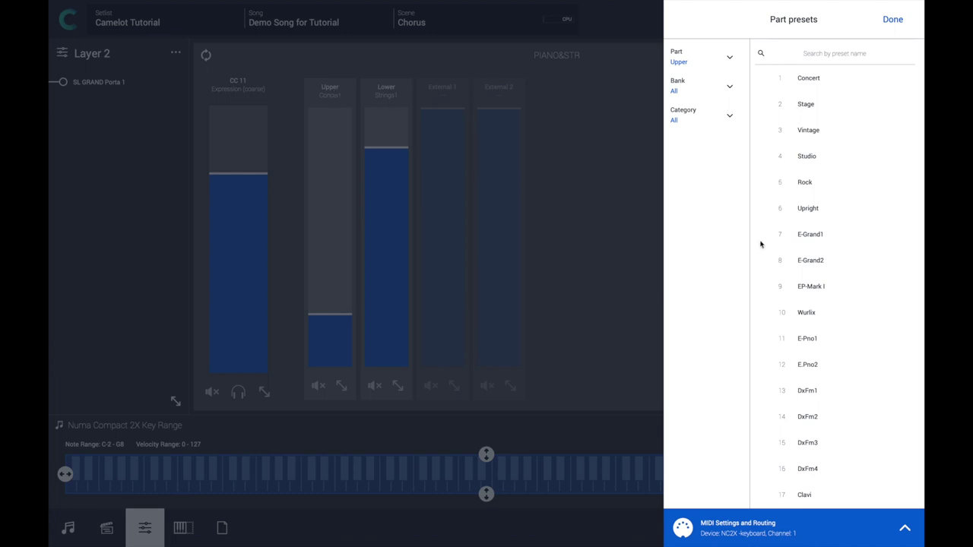
scroll(847, 308, "down", 3)
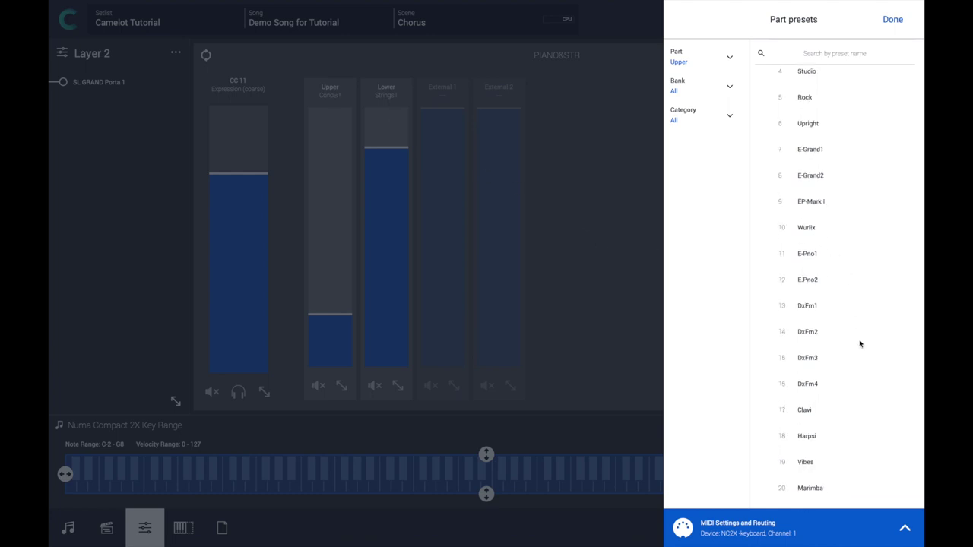
left_click(814, 308)
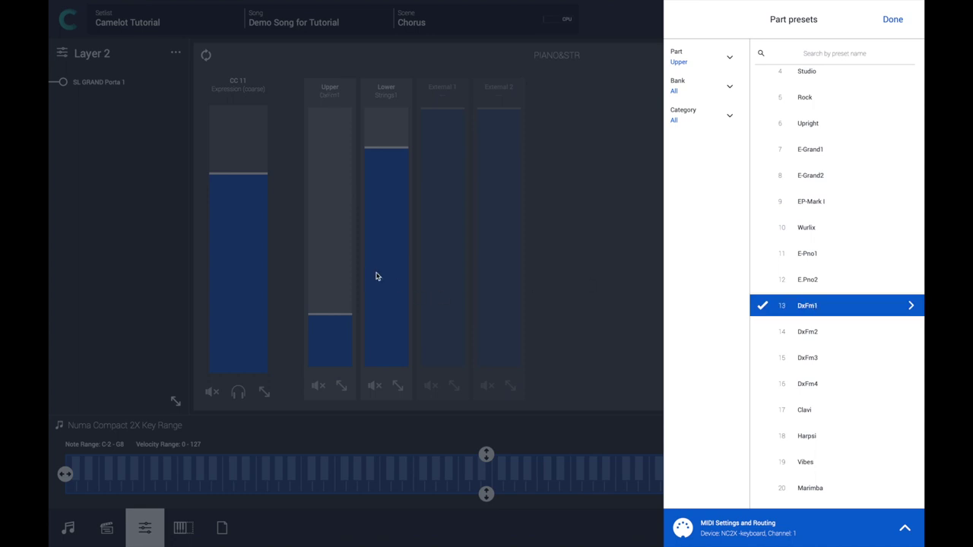
left_click(337, 316)
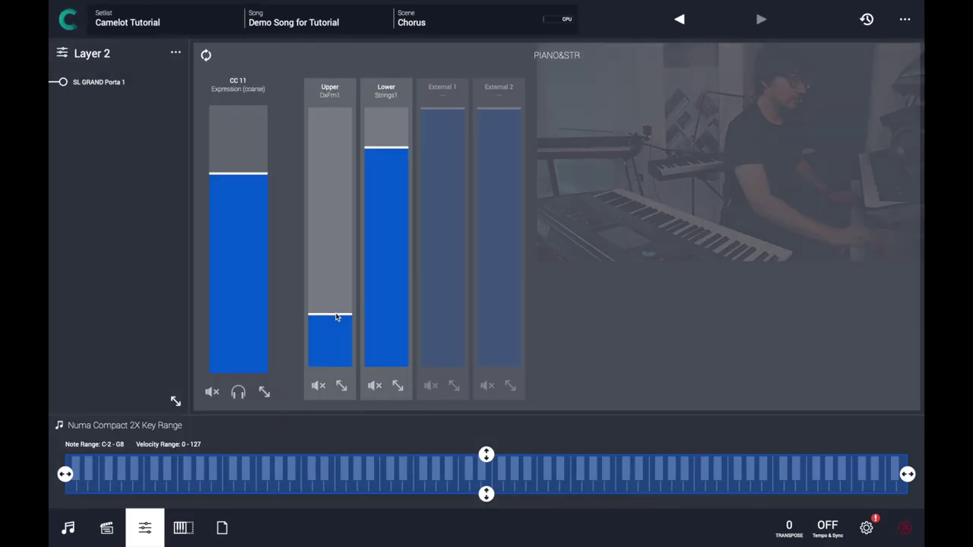
left_click_drag(336, 316, 369, 273)
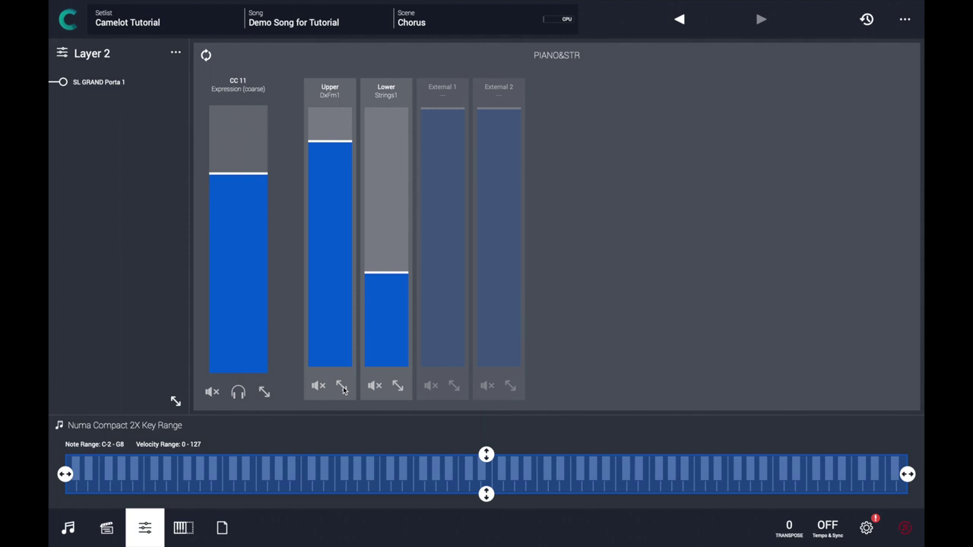
- Raise the Upper DxFm1 part's CC 74 Sound Brightness level
left_click(341, 387)
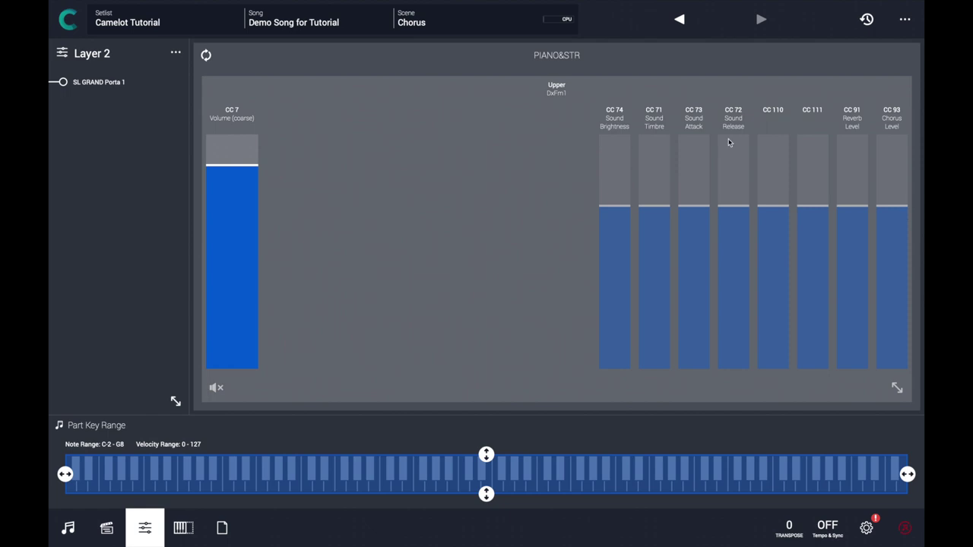
left_click(627, 211)
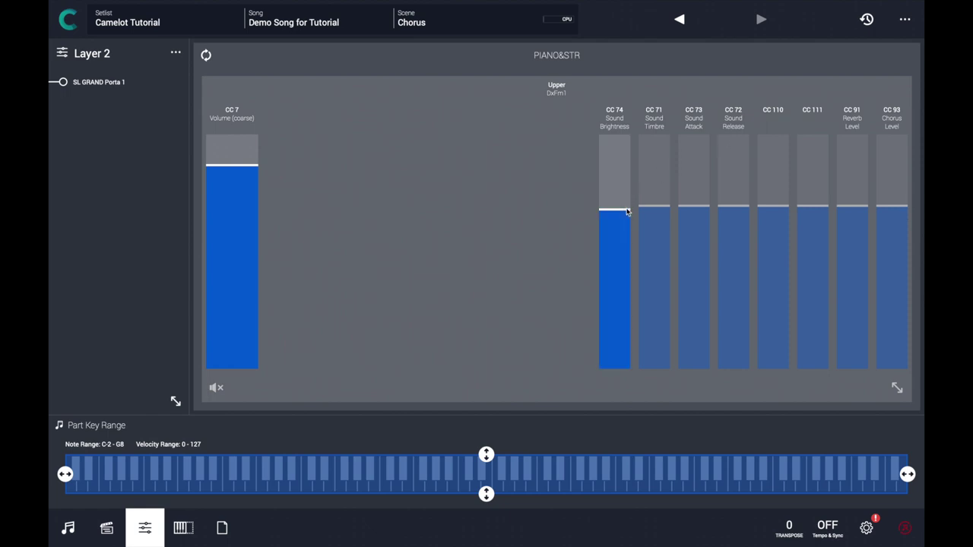
left_click_drag(622, 256, 626, 177)
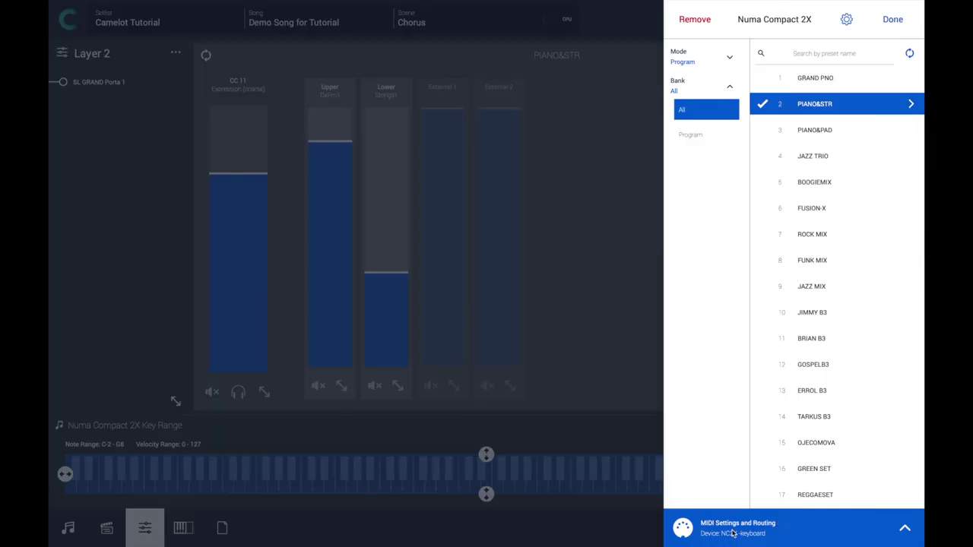
- Expand MIDI Settings and Routing and view the Send MIDI to device choices, with NC2X-keyboard checked
left_click(733, 534)
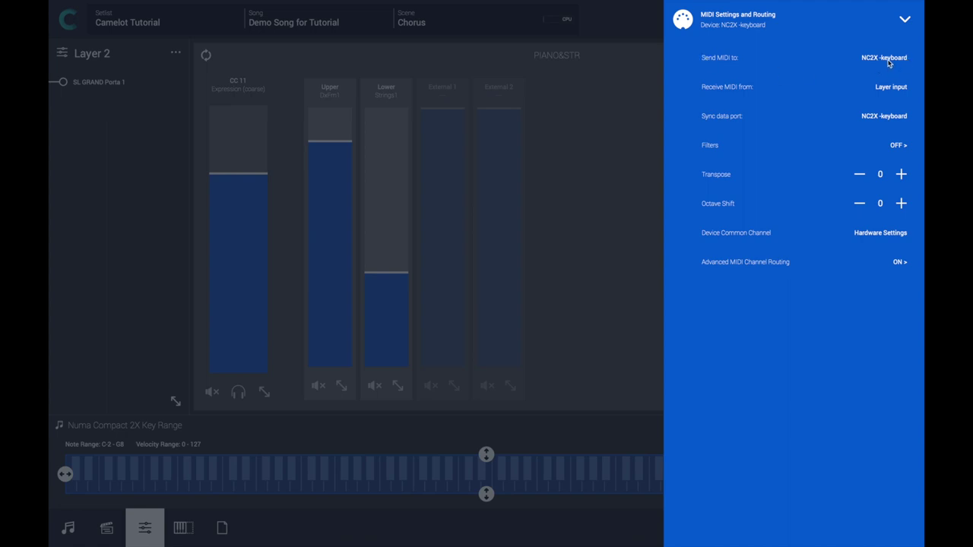
left_click(885, 58)
- Leave the output device list, check the Sync data port choices, then collapse the MIDI routing panel
left_click(694, 29)
left_click(870, 116)
left_click(770, 21)
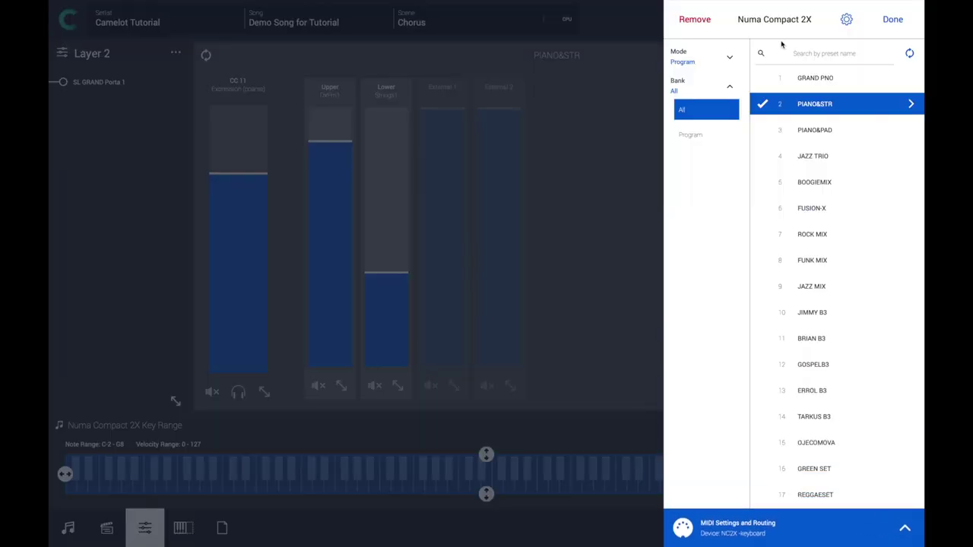
- In the Numa Compact 2X device settings, switch Local Control to OFF, leaving Basic Channel at 16
left_click(847, 21)
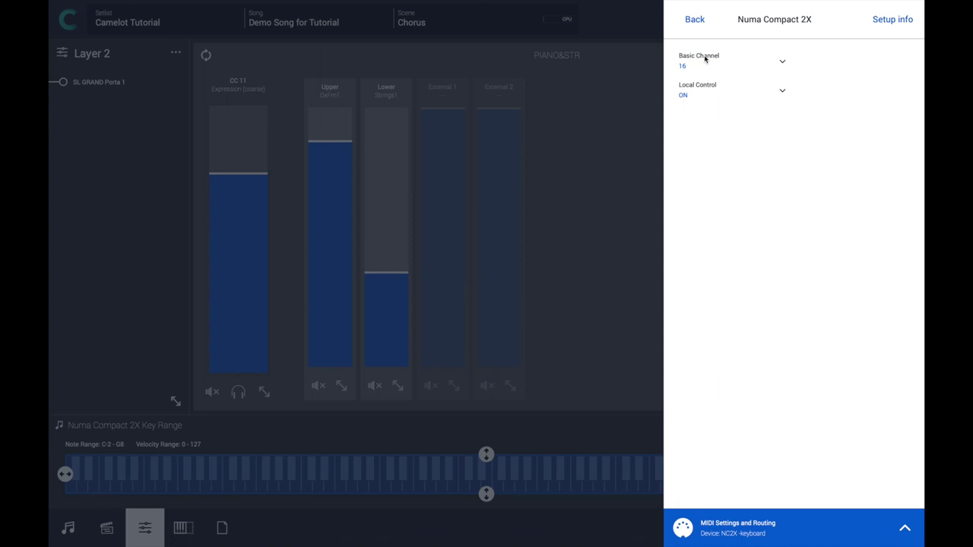
left_click(724, 91)
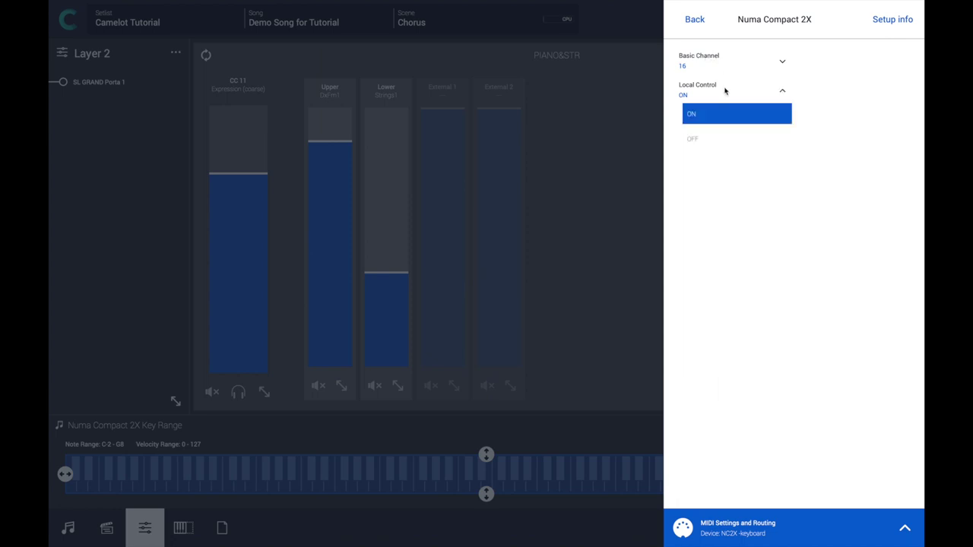
left_click(707, 138)
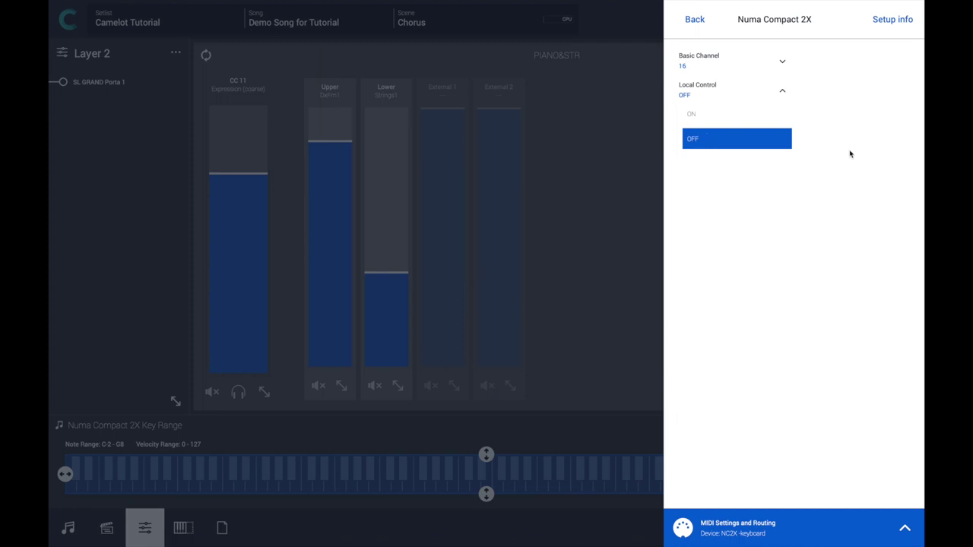
- Show the Numa Compact 2X setup info: Map Version 2.4, Firmware 1.1.0 and connection tips
left_click(902, 22)
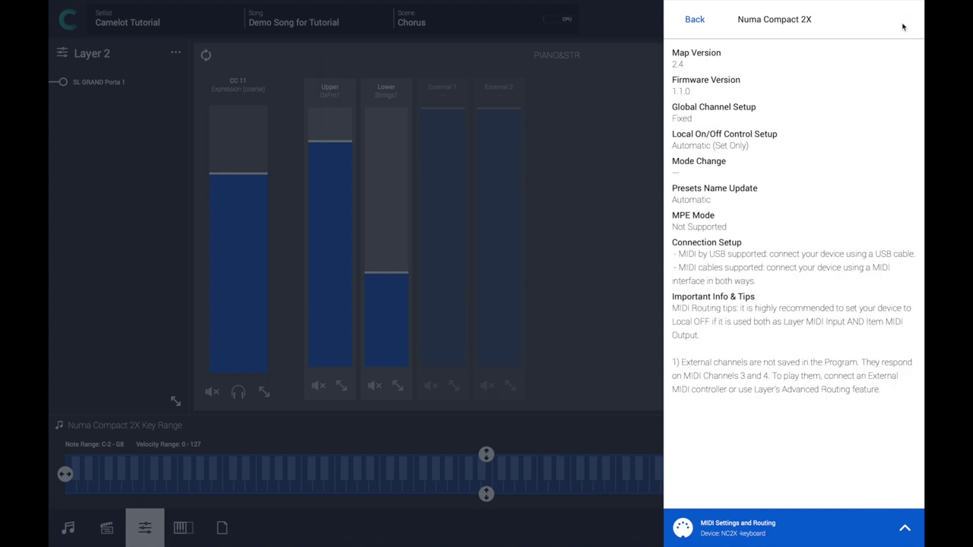